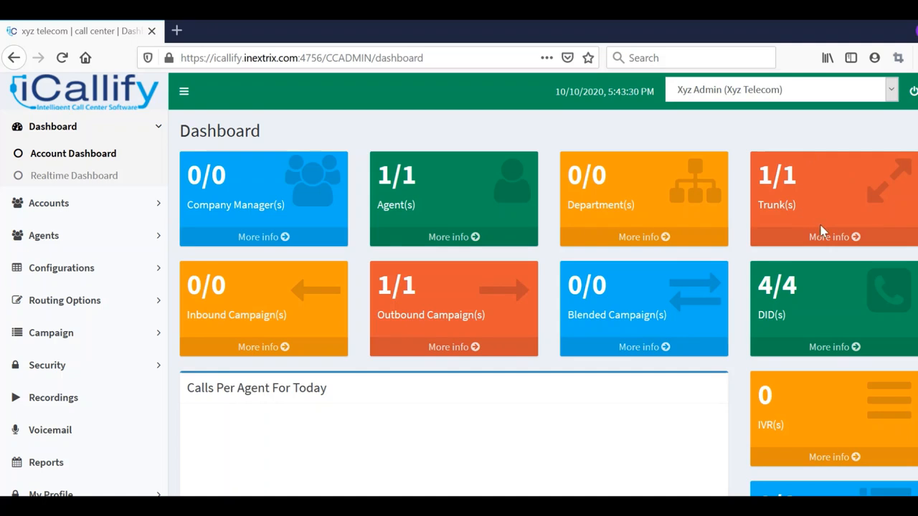
Step: Open the form for adding a new trunk from the call configuration's trunk list
left_click(100, 266)
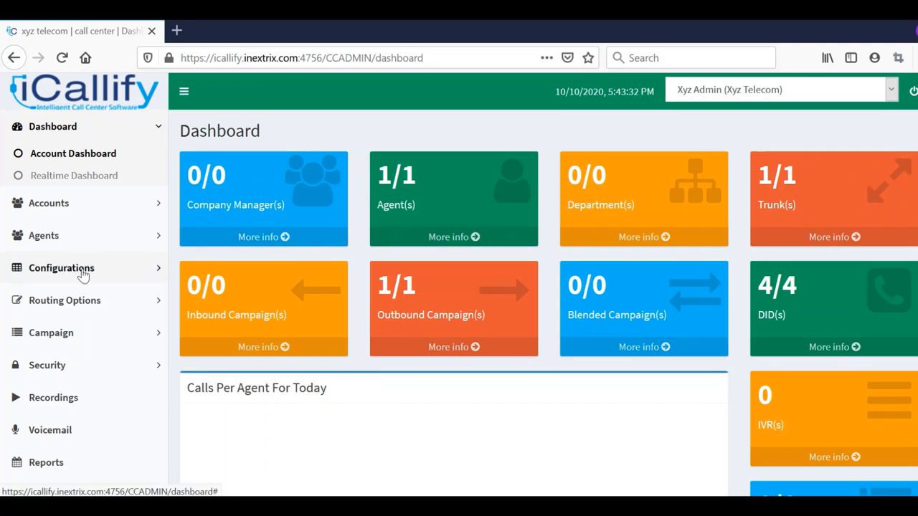
left_click(45, 251)
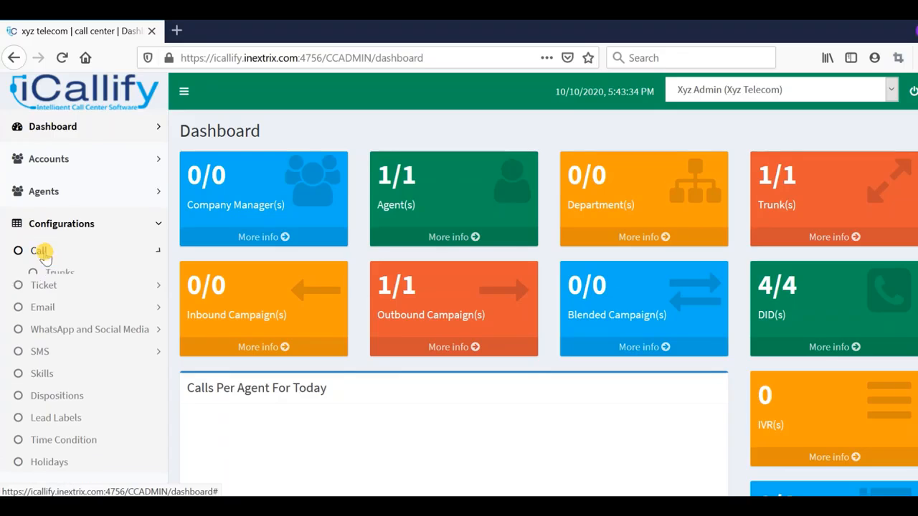
left_click(65, 274)
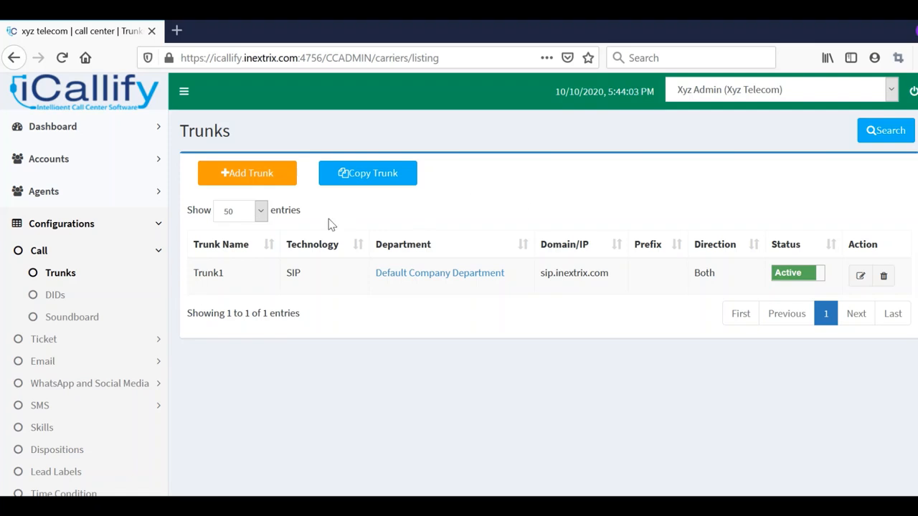
left_click(276, 185)
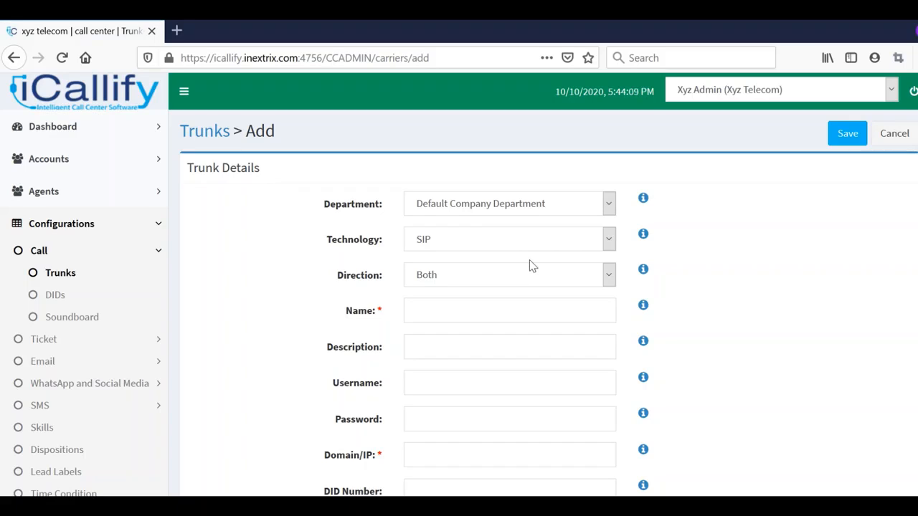
Step: Choose SIP as the new trunk's technology and set its direction to Outbound
left_click(511, 239)
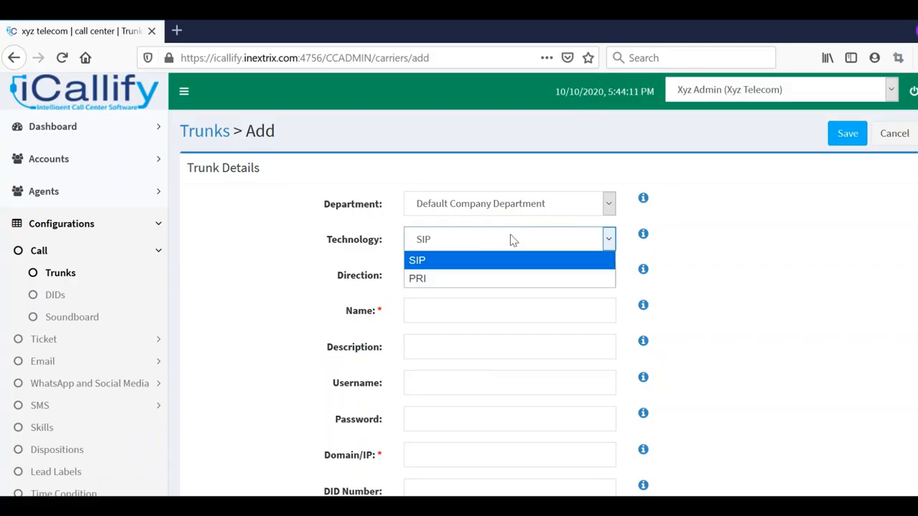
left_click(511, 239)
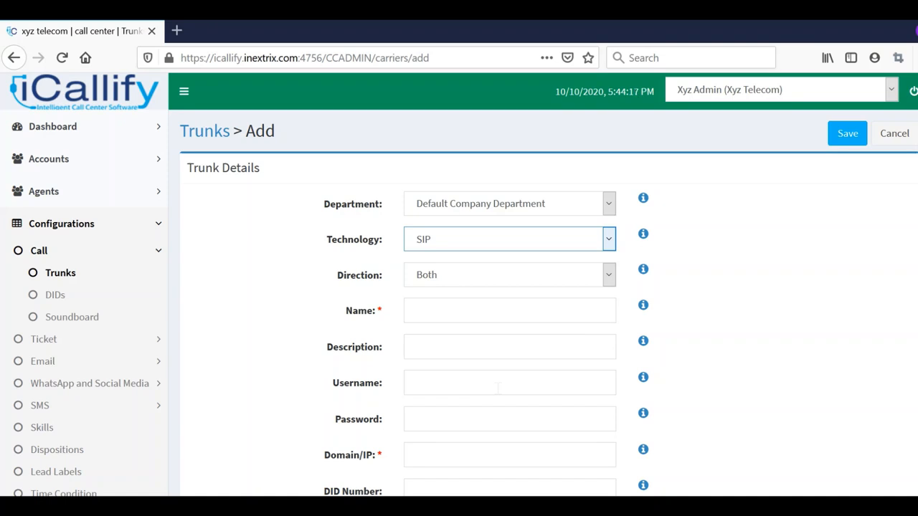
scroll(498, 388, "down", 2)
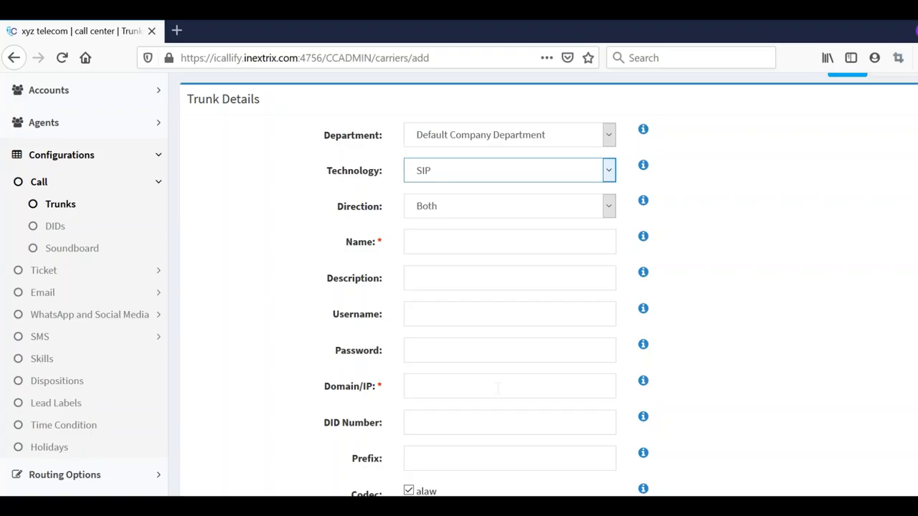
left_click(568, 172)
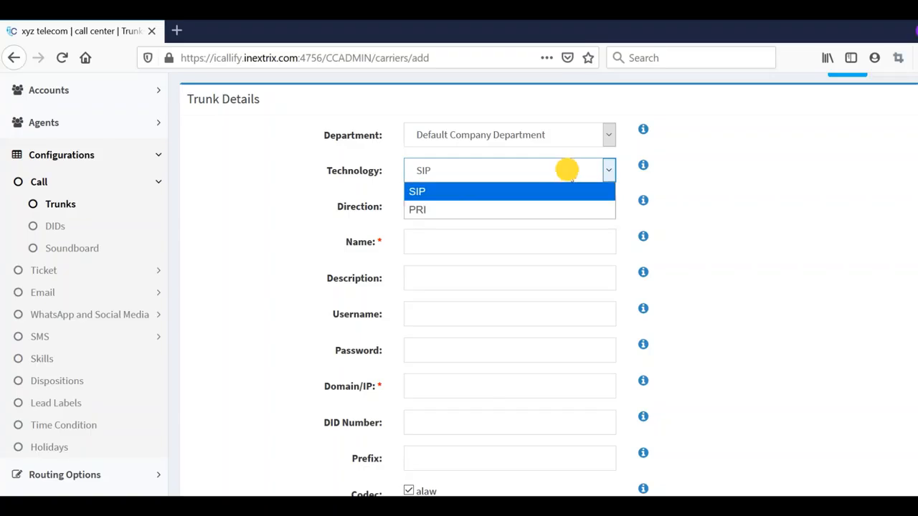
left_click(568, 173)
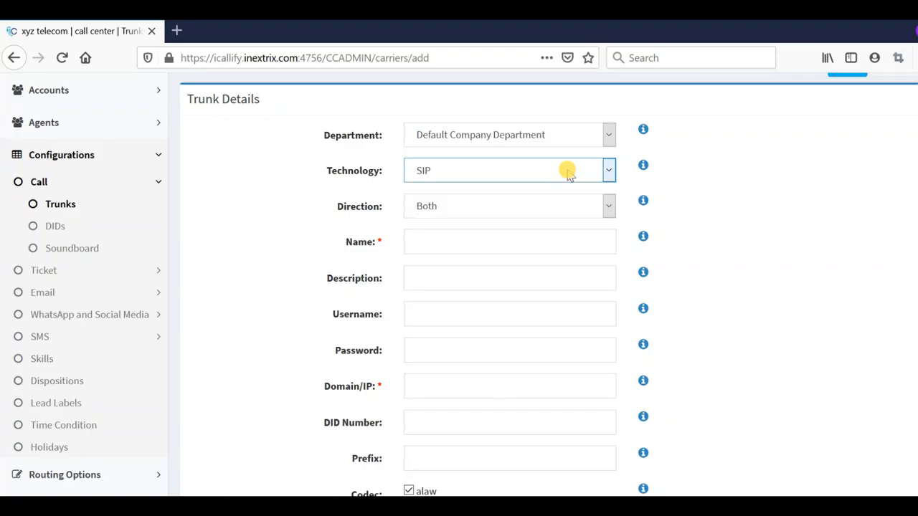
left_click(568, 172)
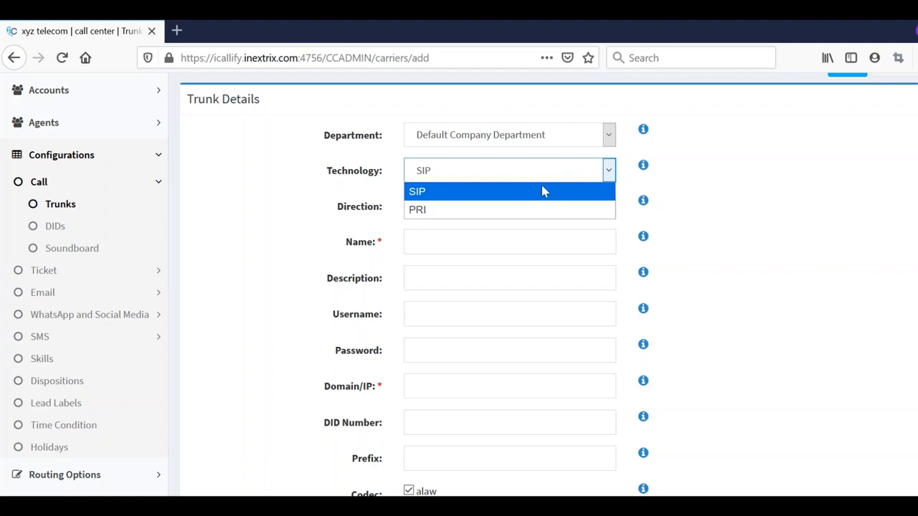
left_click(544, 191)
left_click(499, 207)
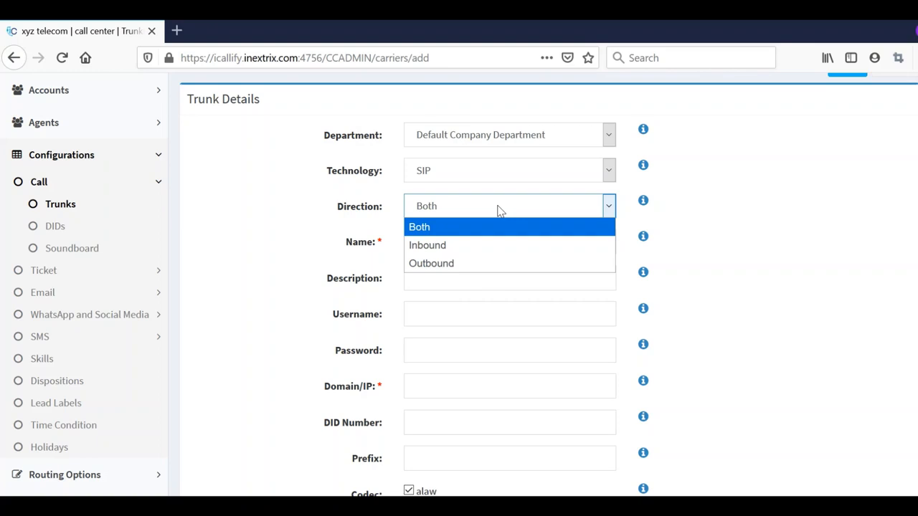
left_click(456, 264)
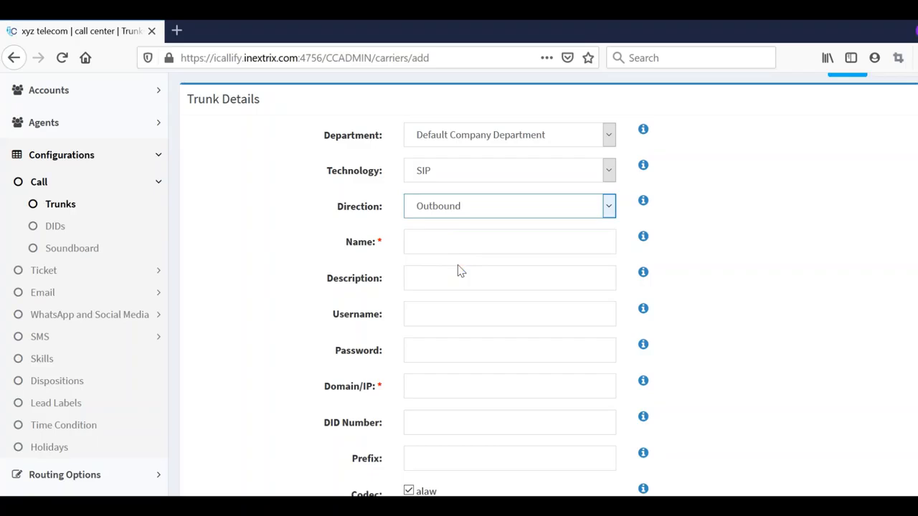
Step: Name the trunk MyTrunk and enter the description Testing Trunk
left_click(450, 236)
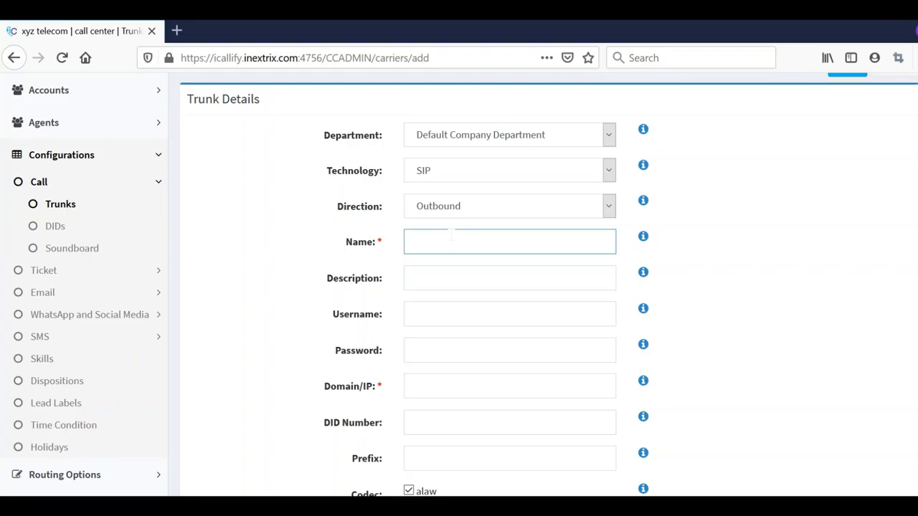
type("MyTrunk")
left_click(433, 280)
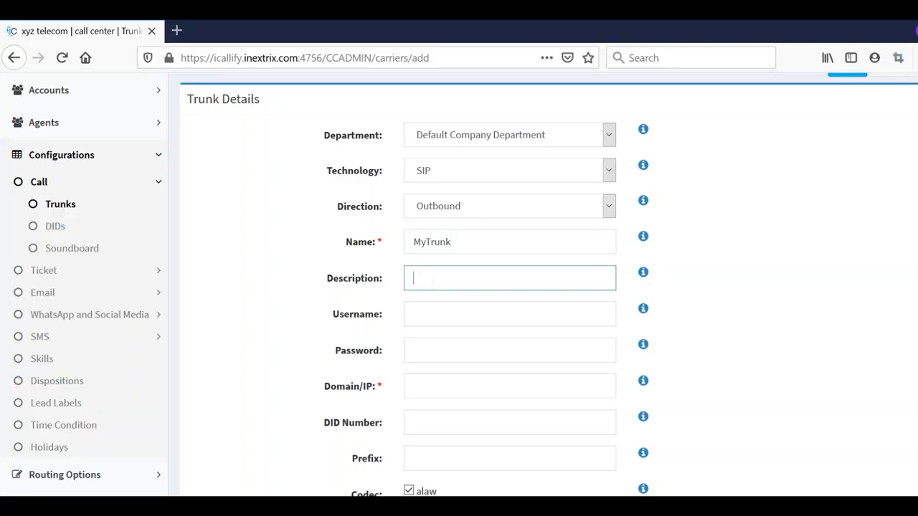
type("Testing Trunk")
Step: Set the trunk's domain to switch.inextrix.com without a port and read the field's help note
left_click(423, 390)
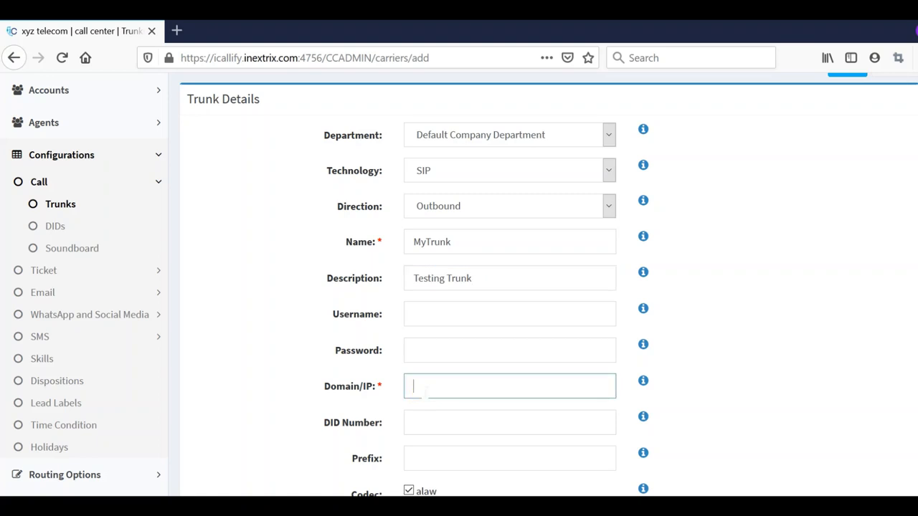
type("switch.inextrix.com")
type(":5060")
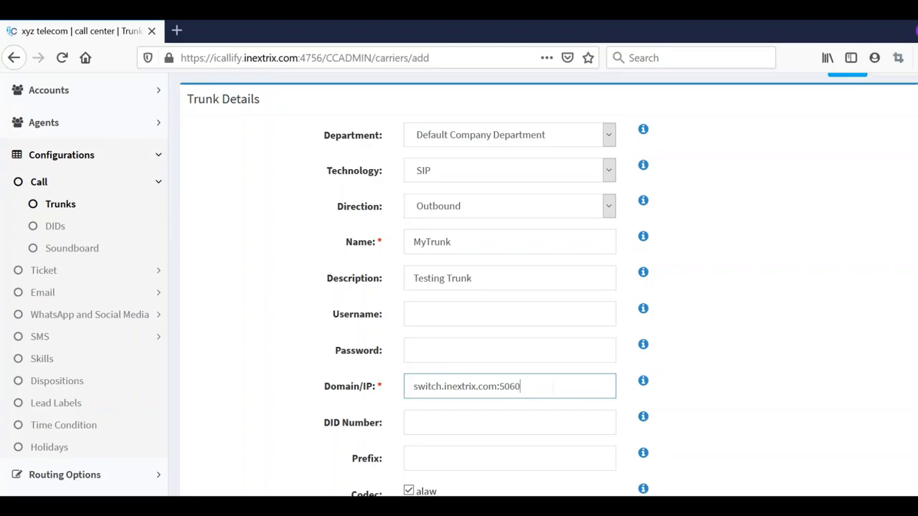
key("BackSpace")
key("BackSpace")
key("BackSpace")
key("BackSpace")
key("BackSpace")
left_click(644, 382)
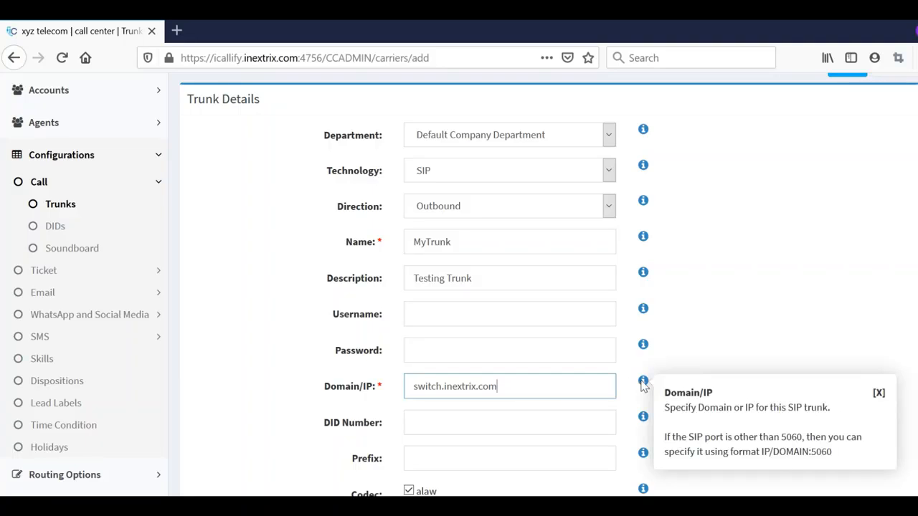
left_click(879, 392)
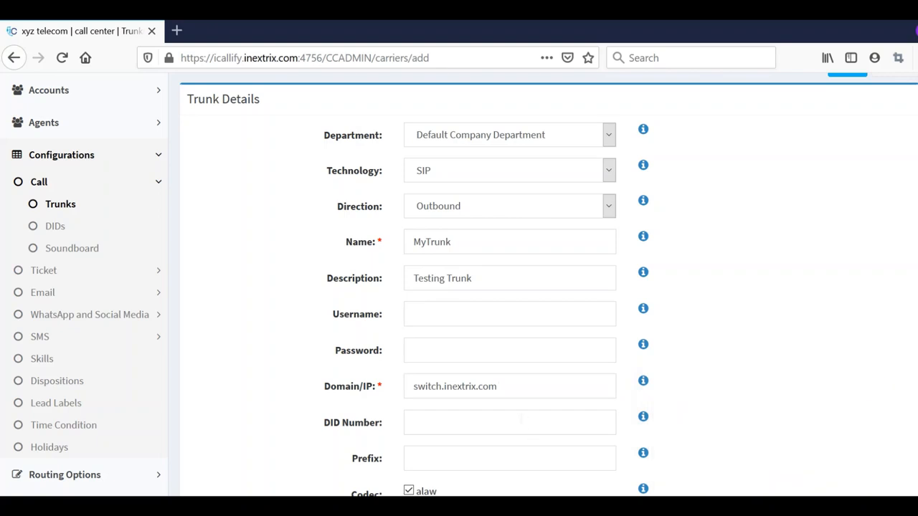
Step: Leave the DID number and prefix blank and move the gsm codec to first place in the codec order
left_click(520, 420)
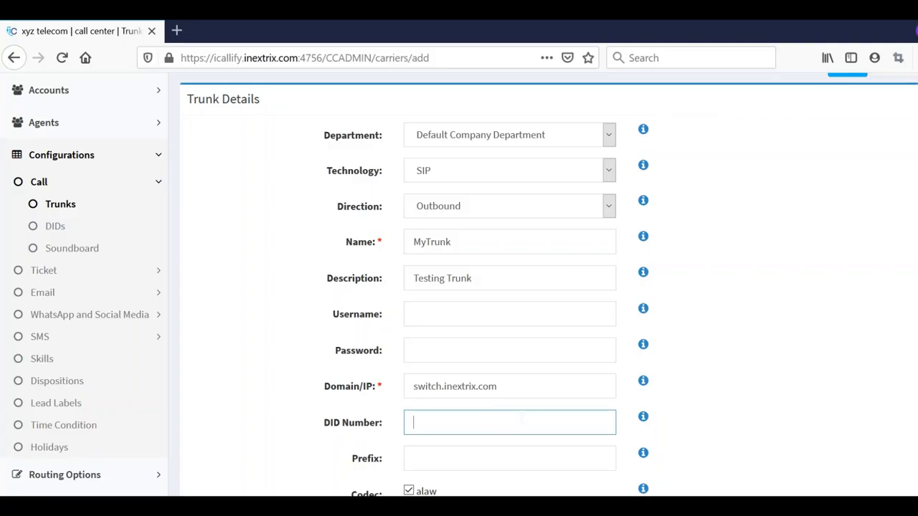
scroll(522, 421, "down", 1)
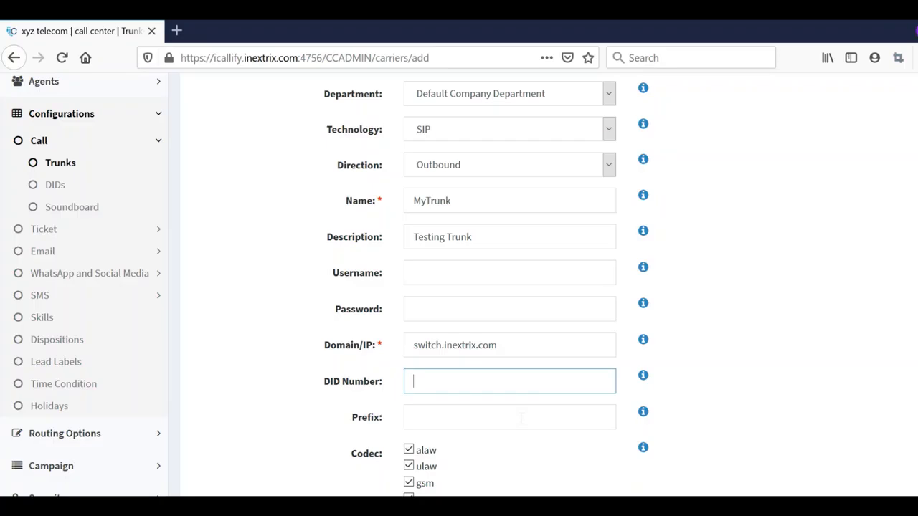
scroll(520, 419, "down", 1)
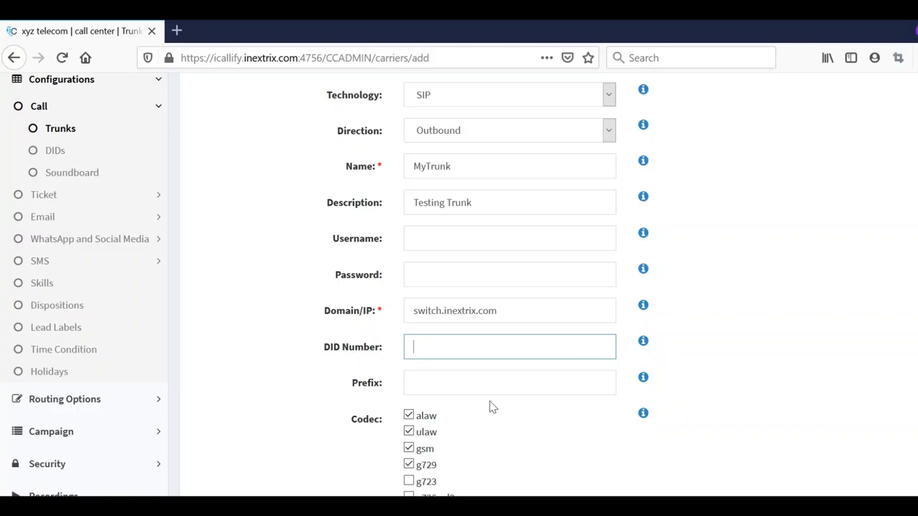
left_click(486, 382)
scroll(489, 388, "down", 3)
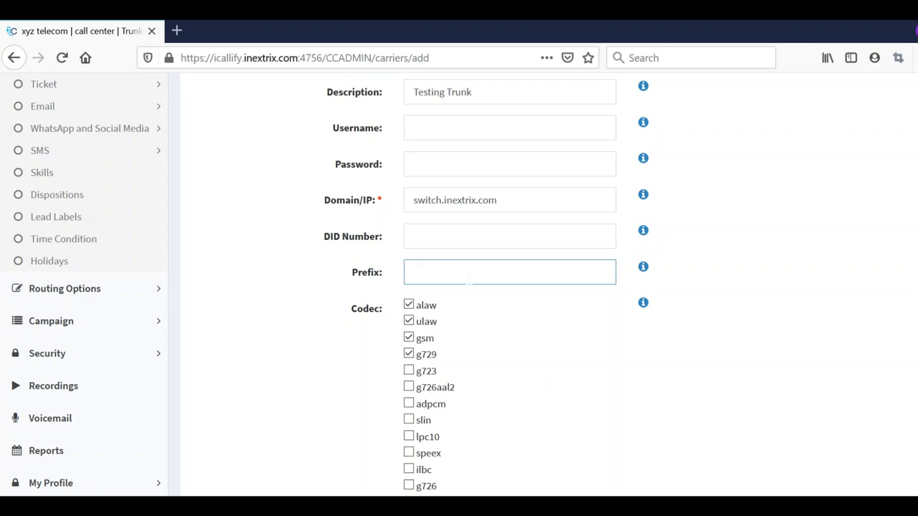
scroll(472, 284, "down", 3)
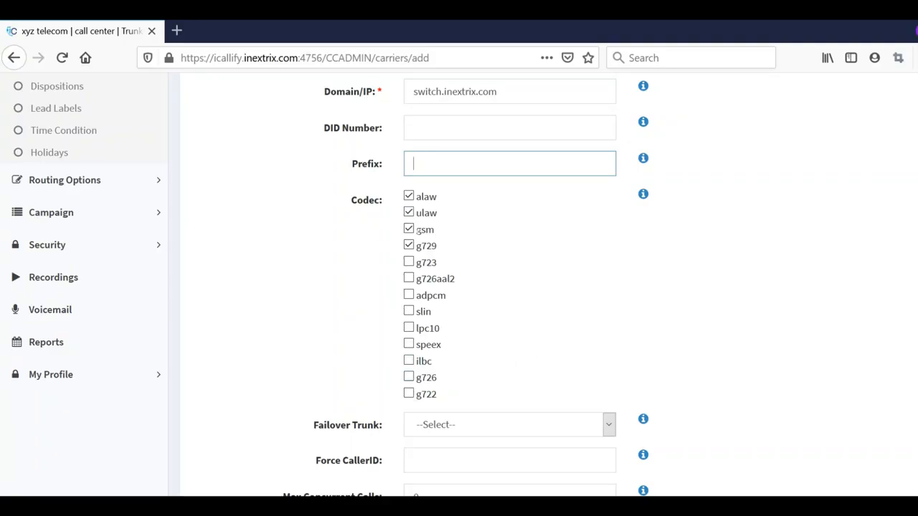
mouse_move(429, 213)
left_mouse_down()
mouse_move(431, 244)
mouse_move(431, 195)
left_mouse_up()
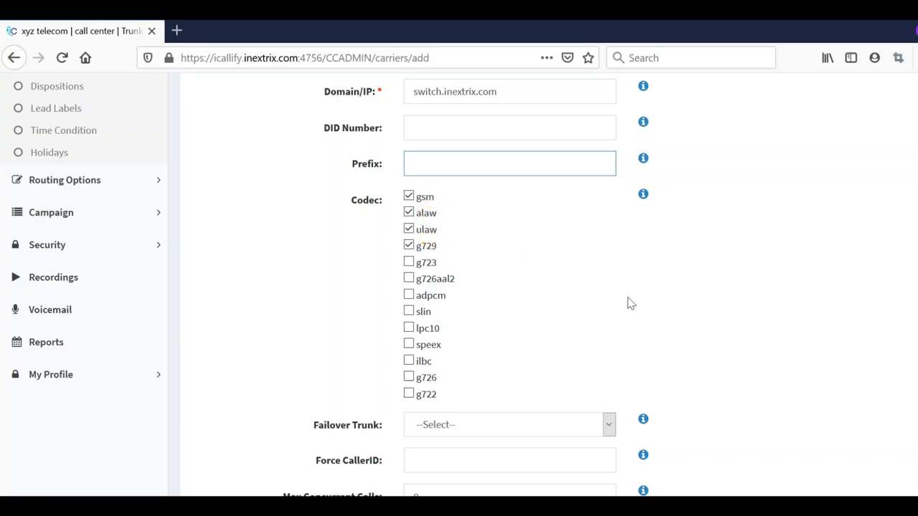
Step: Select Trunk1 as the failover trunk
scroll(625, 282, "down", 3)
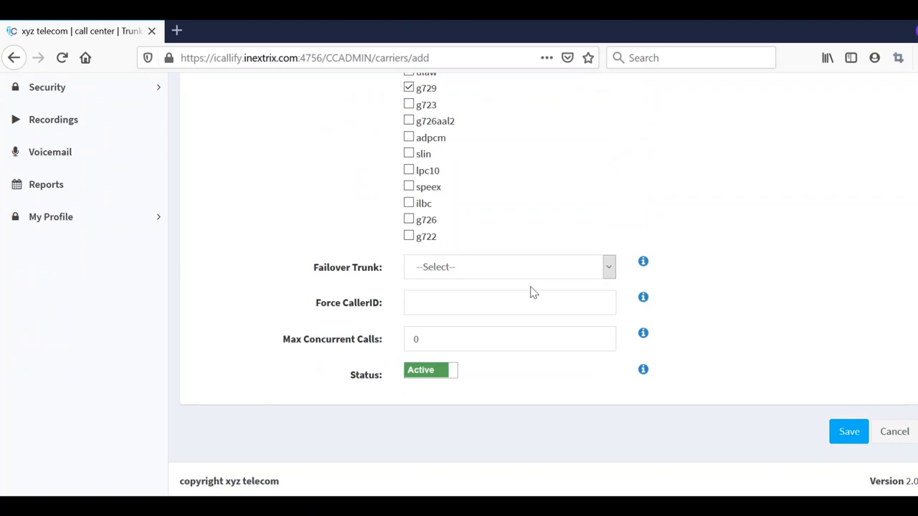
left_click(555, 266)
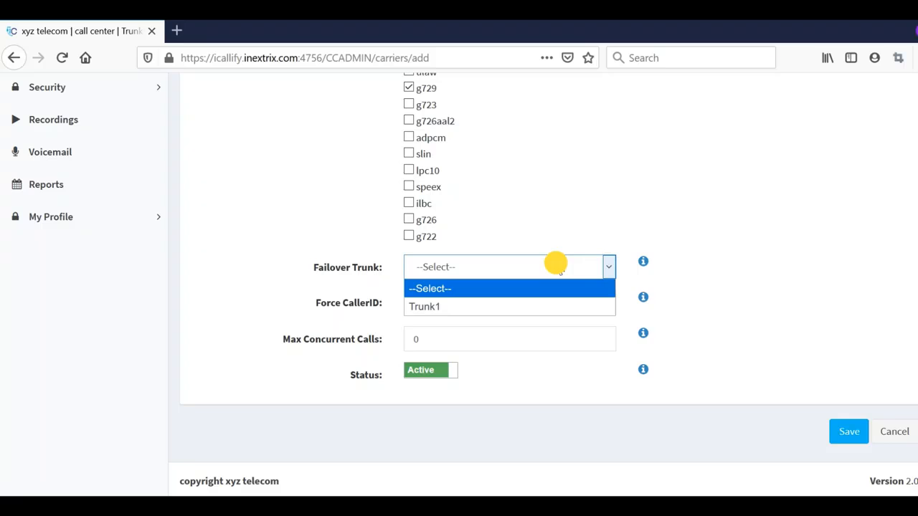
left_click(520, 307)
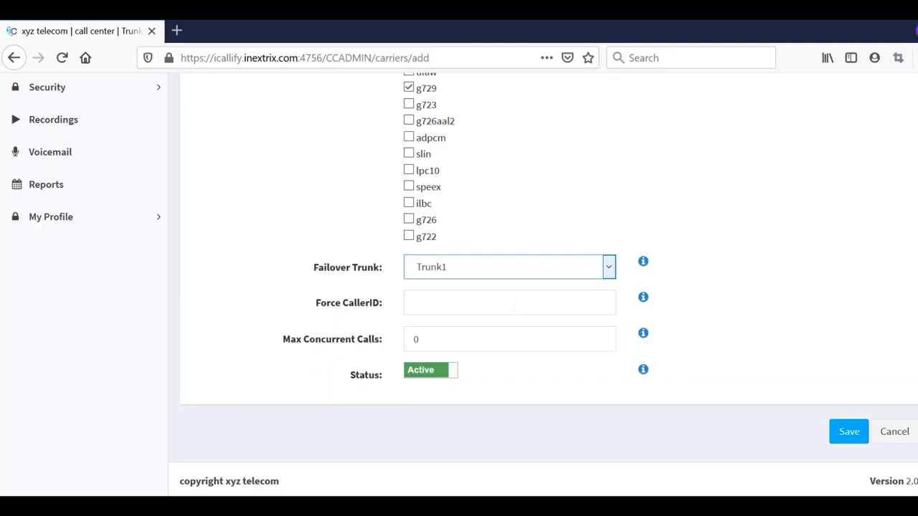
Step: Read the help note for the Force CallerID field, leaving the field blank
left_click(514, 304)
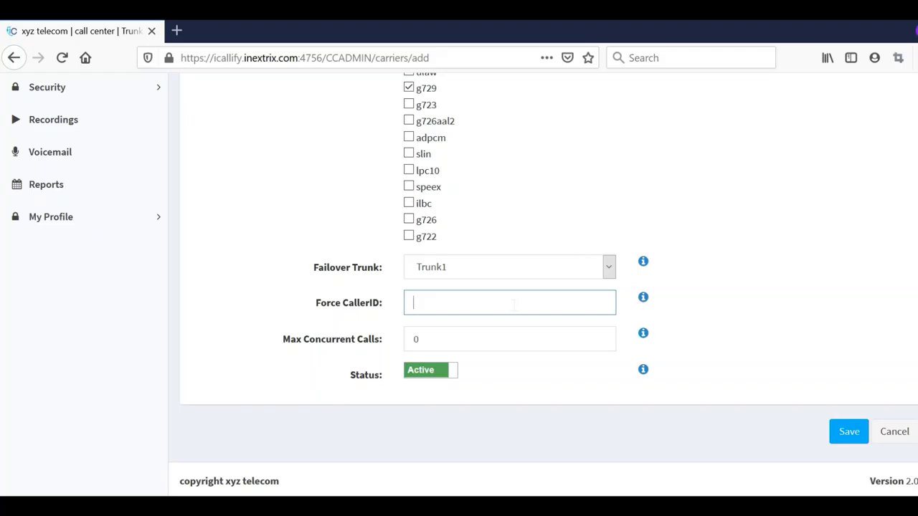
mouse_move(644, 301)
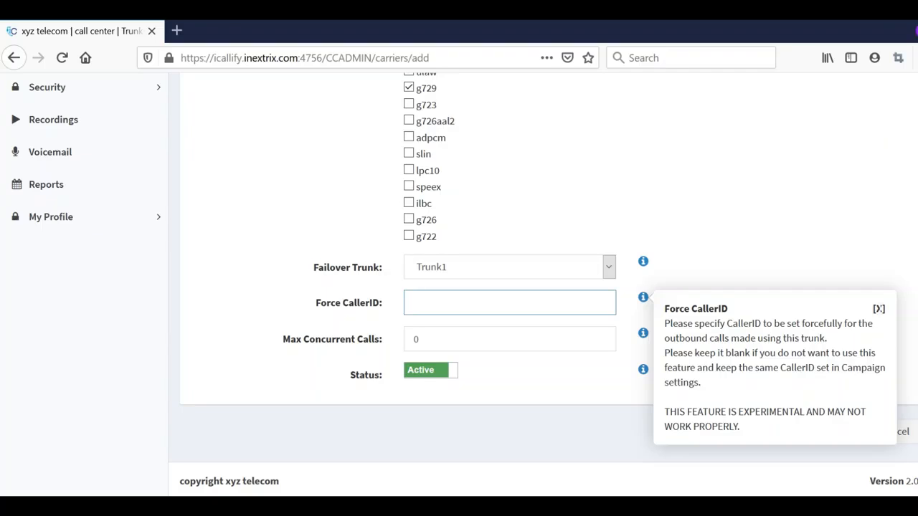
left_click(879, 308)
Step: Set the trunk's maximum concurrent calls to 5 and save the new trunk
mouse_move(640, 336)
left_click(586, 339)
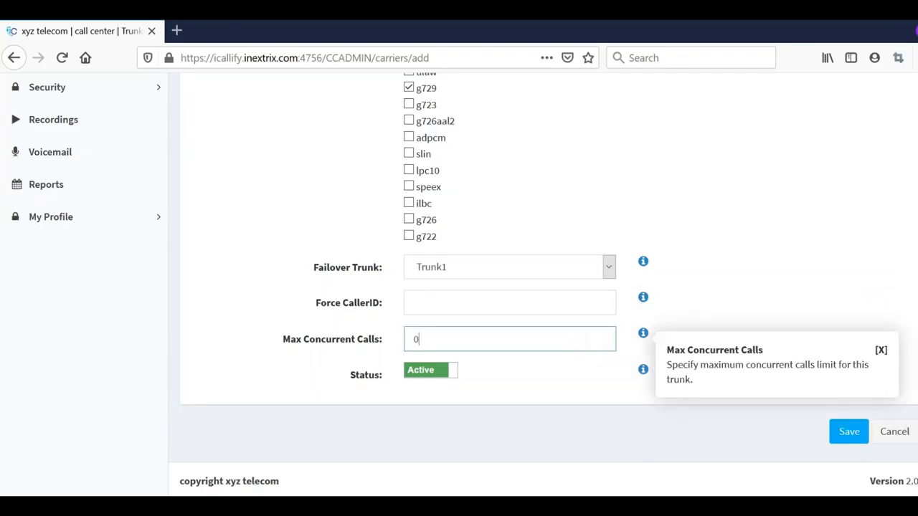
left_click(880, 350)
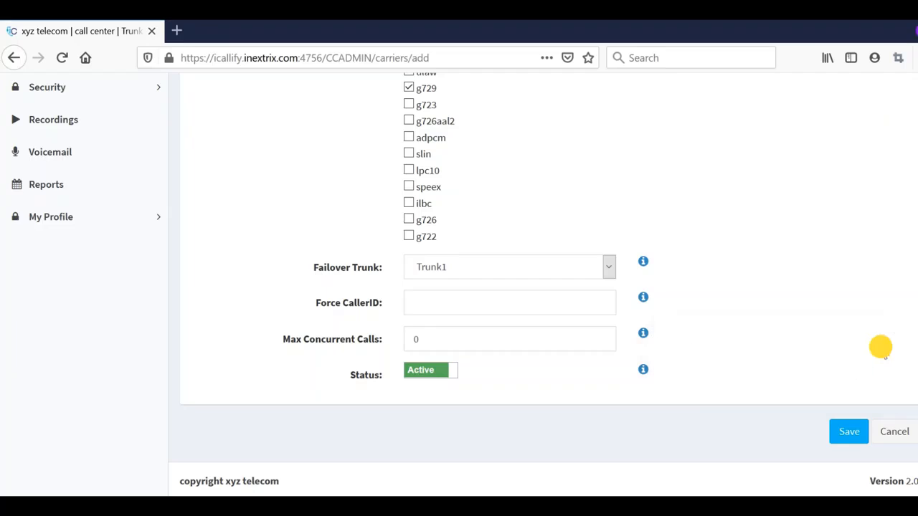
left_click(510, 342)
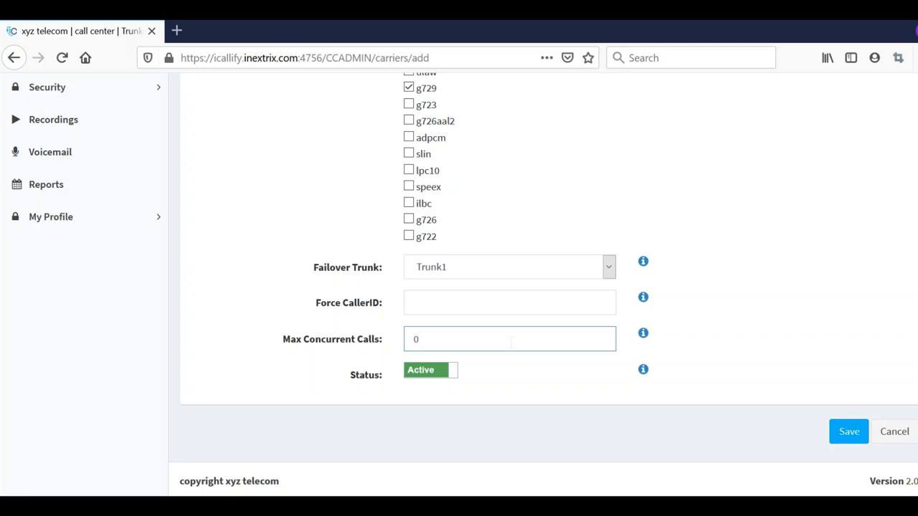
key("BackSpace")
type("5")
left_click(852, 436)
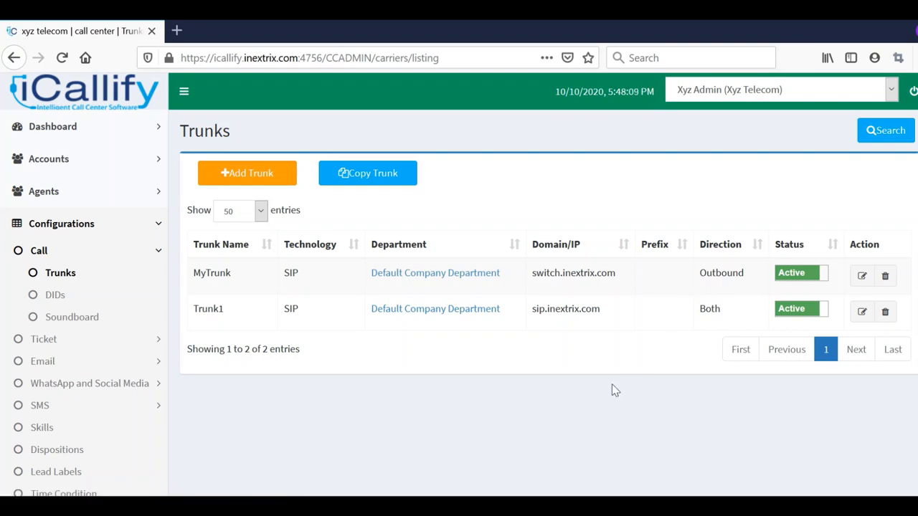
left_click(529, 406)
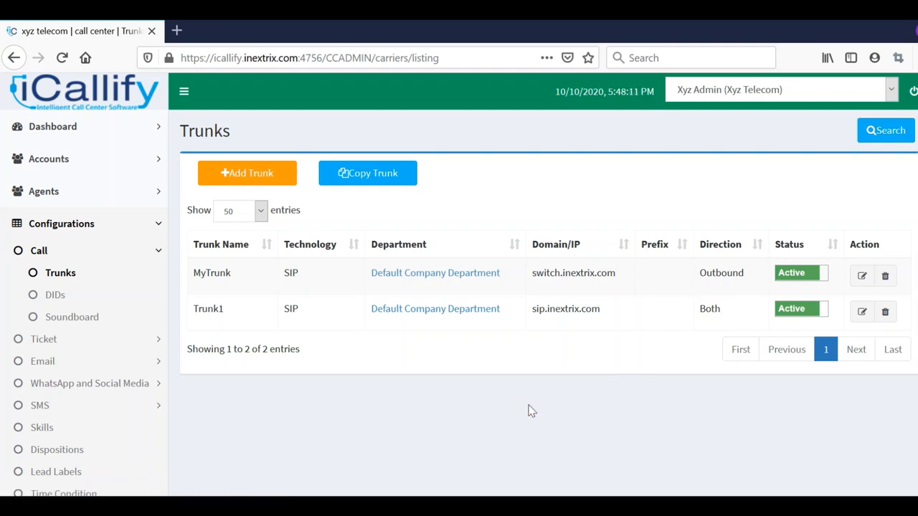